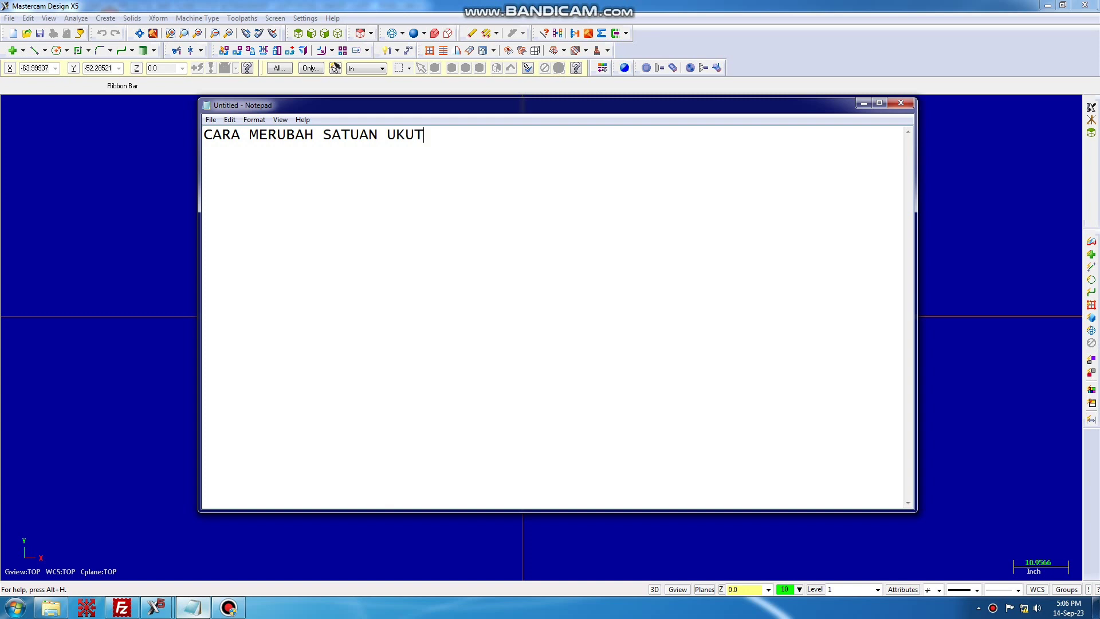
Complete the Notepad title as "CARA MERUBAH SATUAN UKUR PADA MASTER CAM X5" and add the line "LANGKAH PERTAMA" below it
{"action": "key", "text": "BackSpace"}
{"action": "type", "text": "R PADA MASTE"}
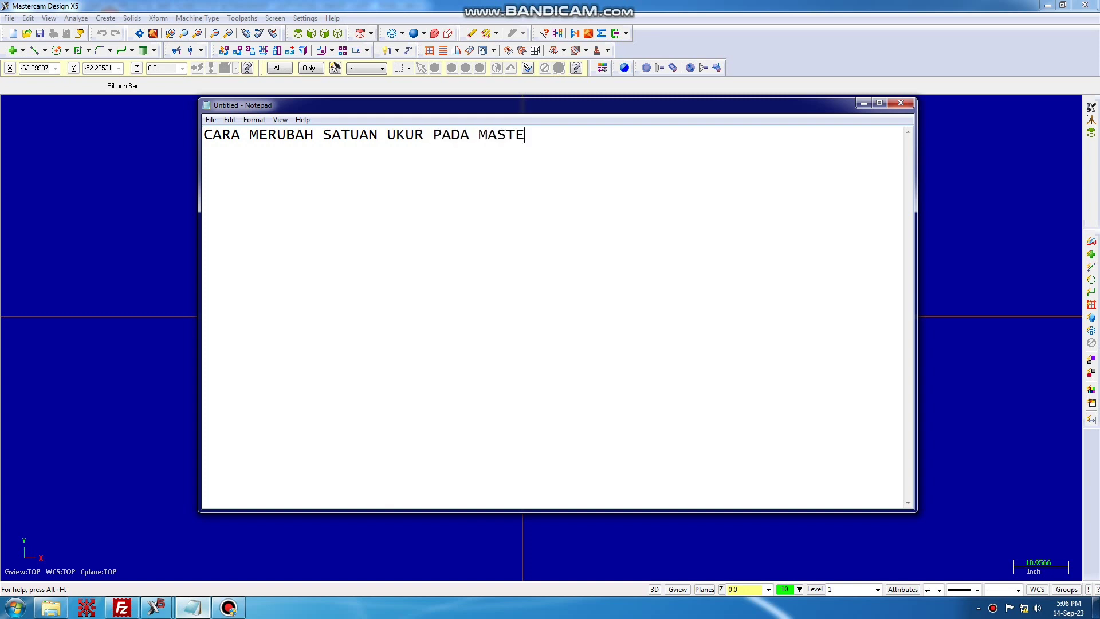
{"action": "type", "text": "R CAM X5"}
{"action": "key", "text": "Return"}
{"action": "type", "text": "LANGKAH"}
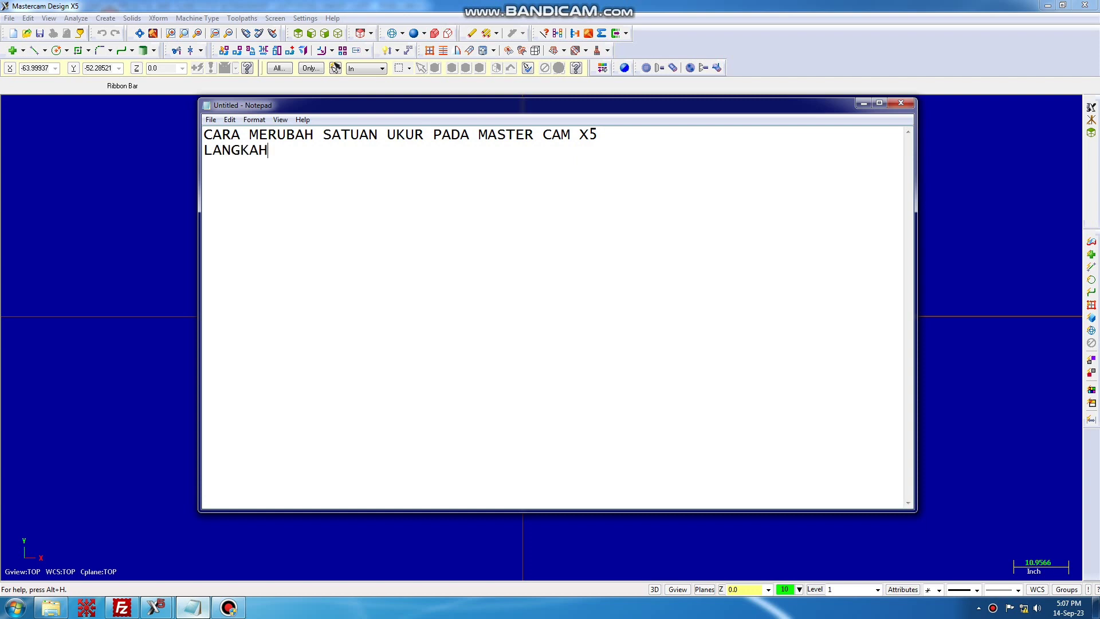
{"action": "type", "text": " PERTAMA"}
{"action": "key", "text": "Return"}
Write the first instruction on a new line of the note as "1-MASUK KE MENU SETTING"
{"action": "type", "text": "1"}
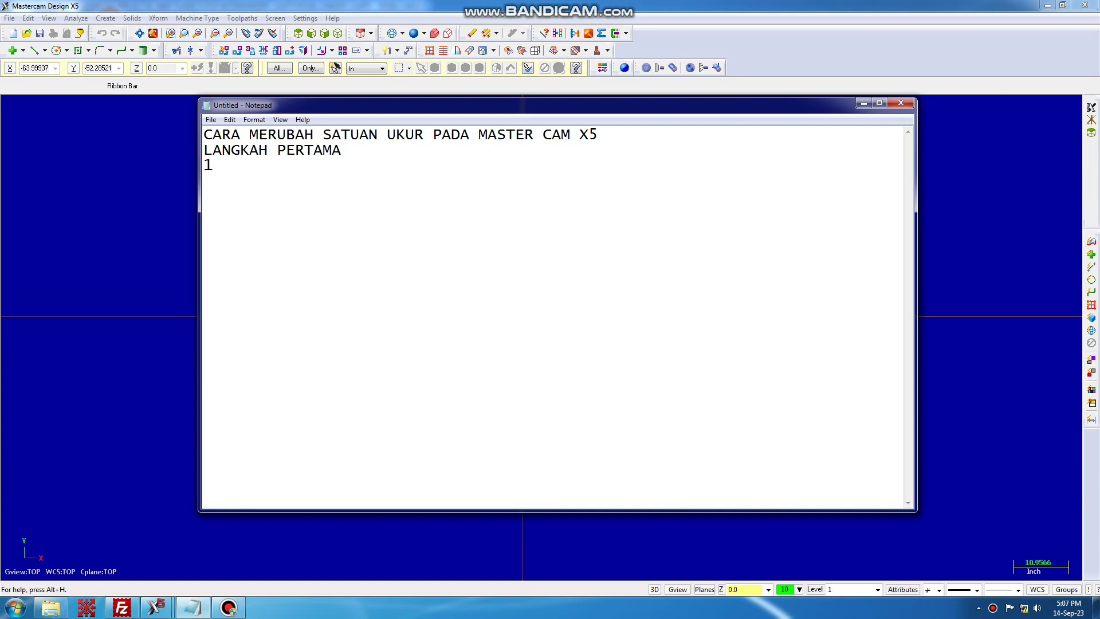
{"action": "type", "text": "-"}
{"action": "type", "text": "MASUK"}
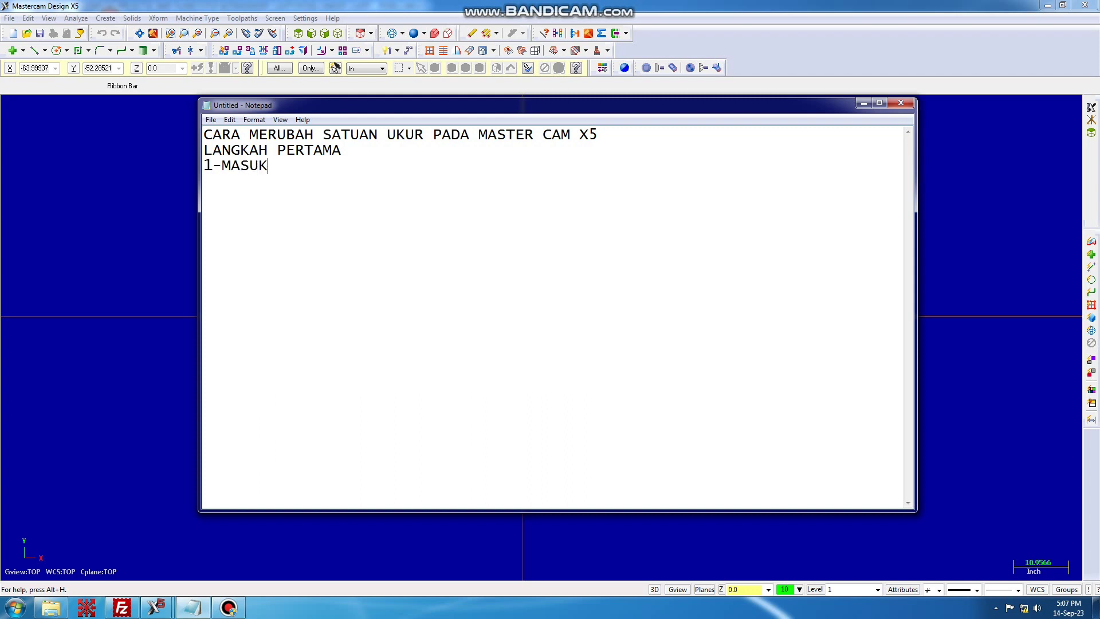
{"action": "type", "text": " KE MENU SETT"}
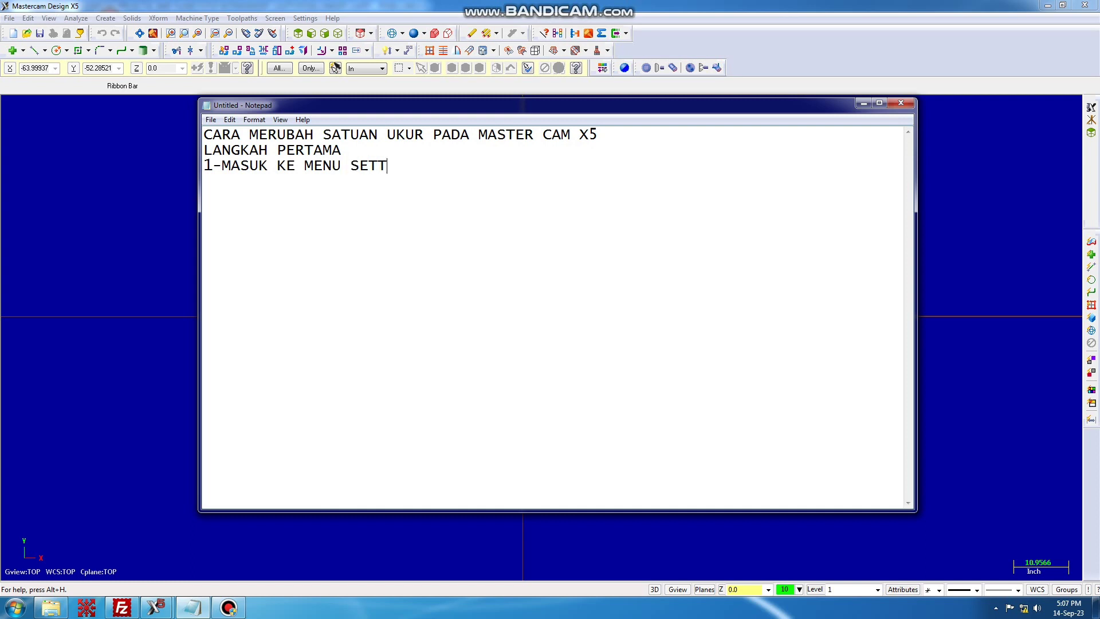
{"action": "type", "text": "ING"}
Switch to Mastercam and open its System Configuration settings
{"action": "key", "text": "alt+Tab"}
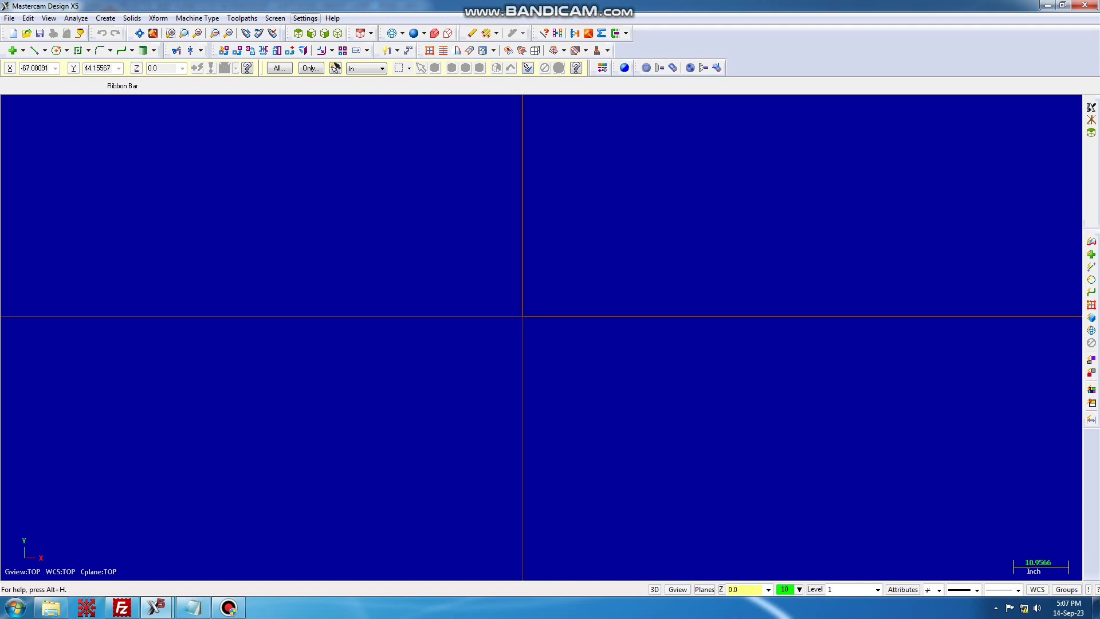
{"action": "left_click", "coordinate": [305, 17]}
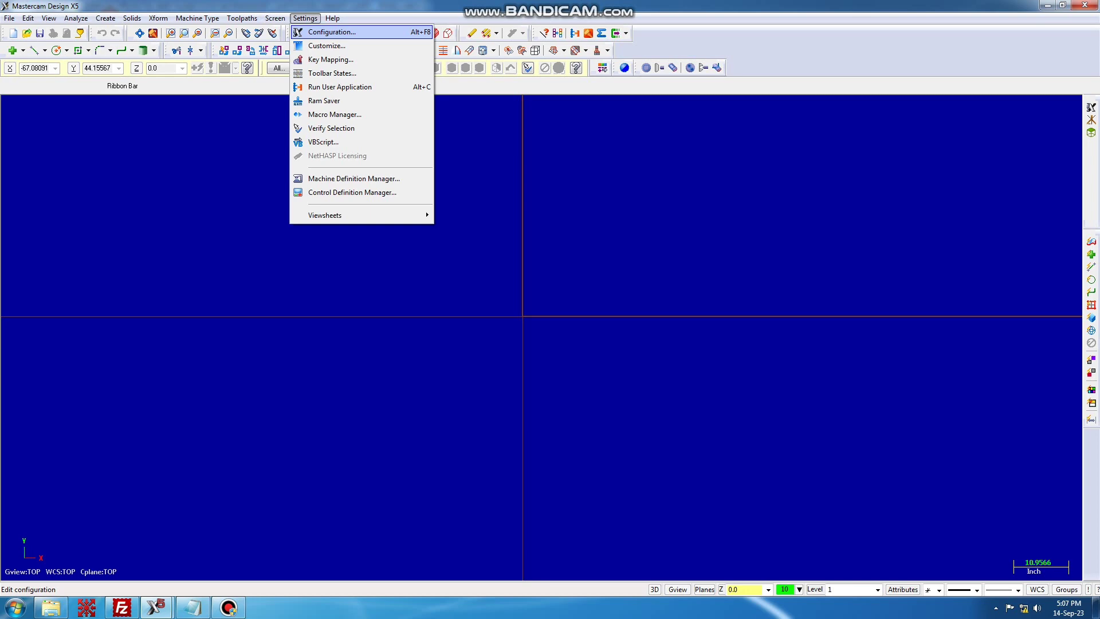
{"action": "key", "text": "Return"}
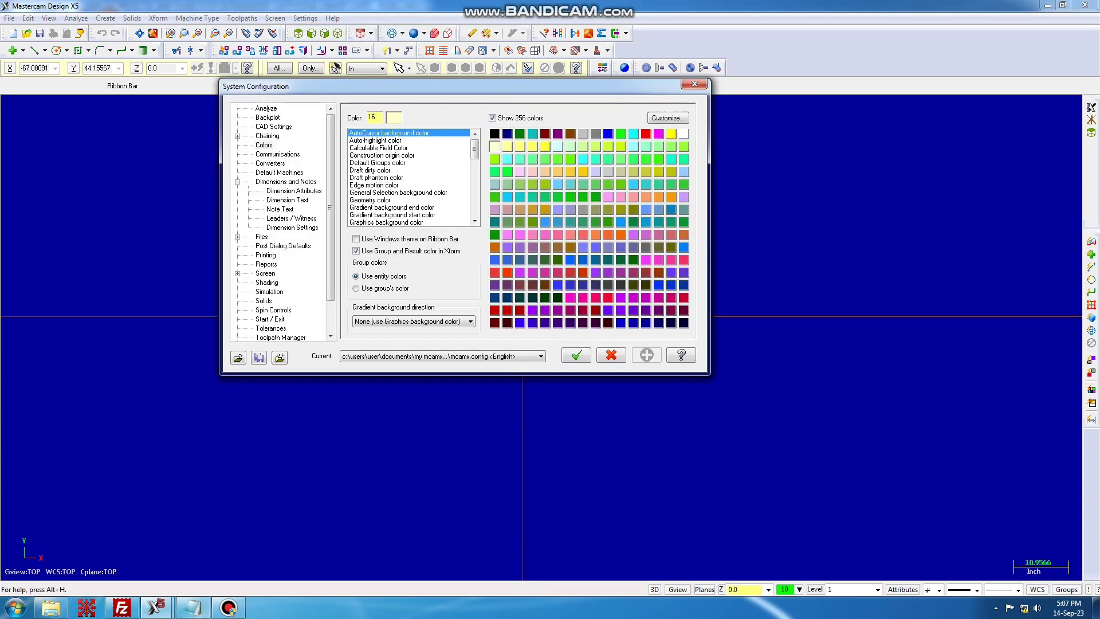
Switch to Notepad, add the line "2-PILIH CONFIGURATION", and start the next line with "3-"
{"action": "left_click", "coordinate": [193, 607]}
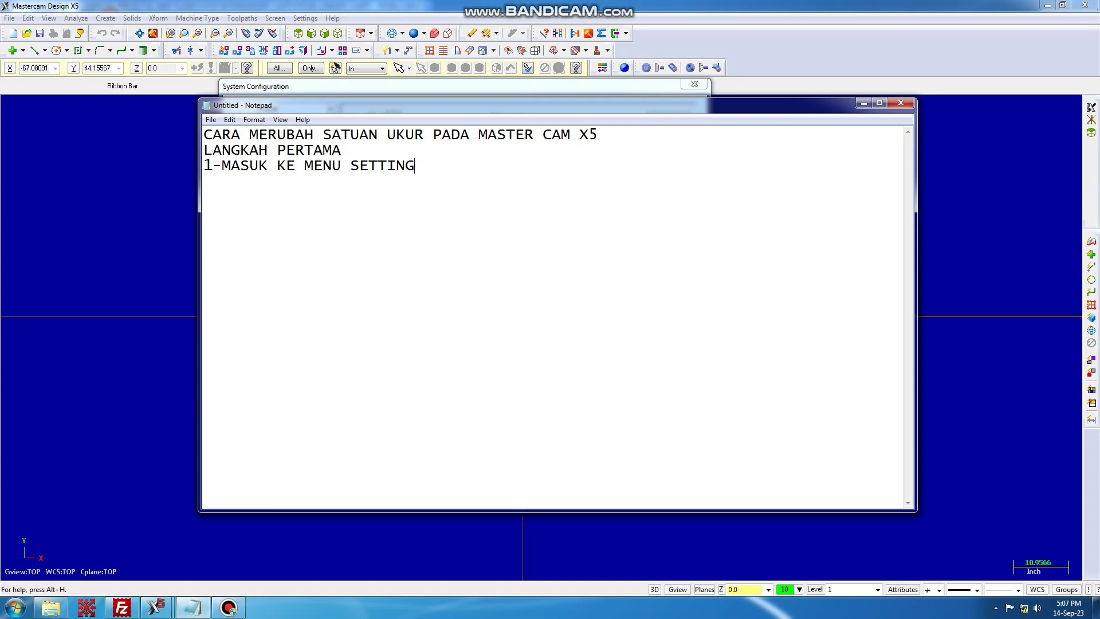
{"action": "key", "text": "Return"}
{"action": "type", "text": "2-PILIH CONFIGU"}
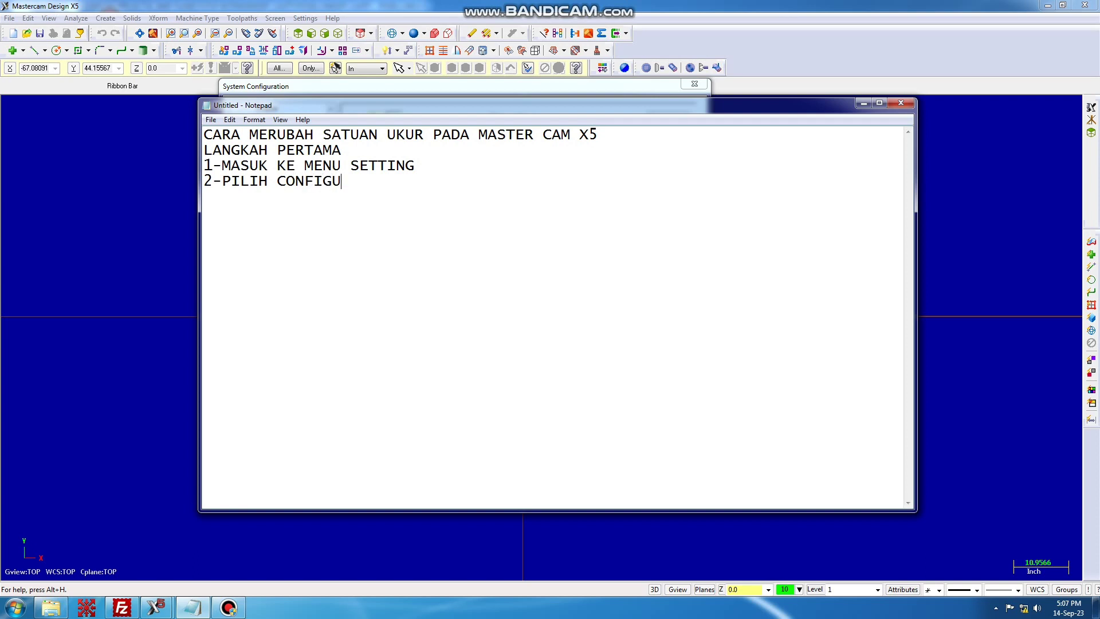
{"action": "type", "text": "RATION "}
{"action": "type", "text": "3-"}
Switch to Mastercam and show the Analyze settings in System Configuration
{"action": "key", "text": "alt+Tab"}
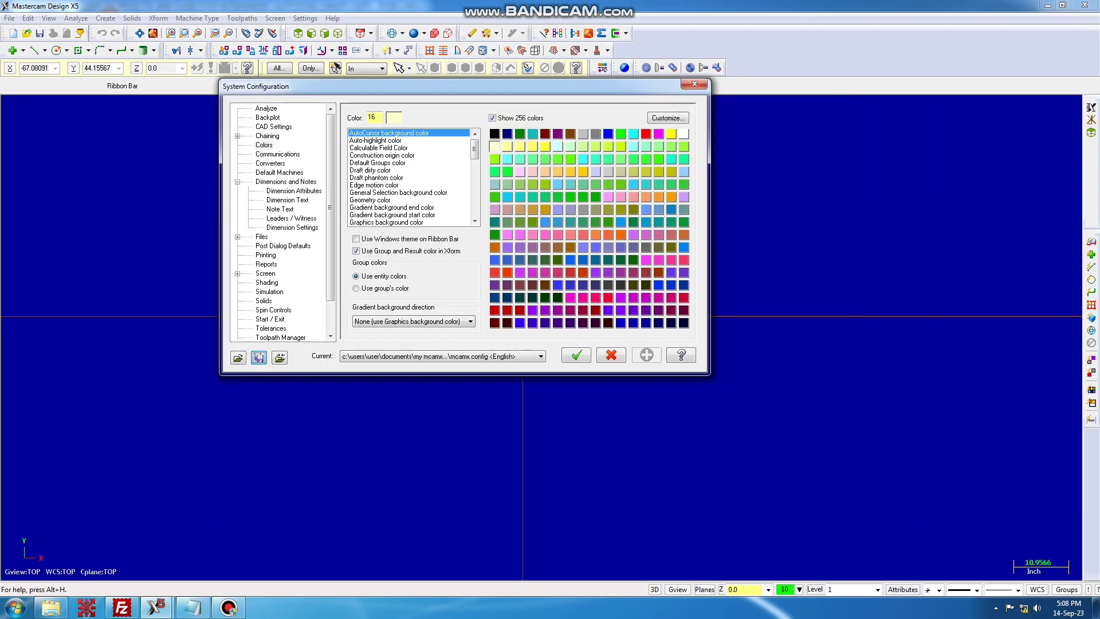
{"action": "left_click", "coordinate": [265, 108]}
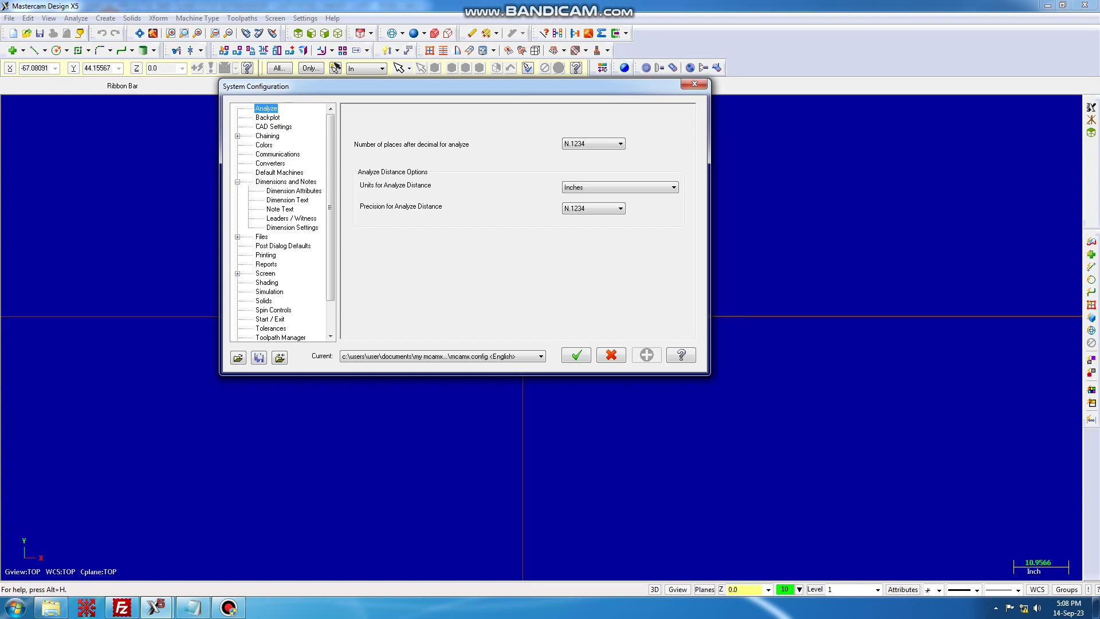
Return to Notepad and complete the third instruction as "3-PILIH ANALYZE"
{"action": "key", "text": "alt+Tab"}
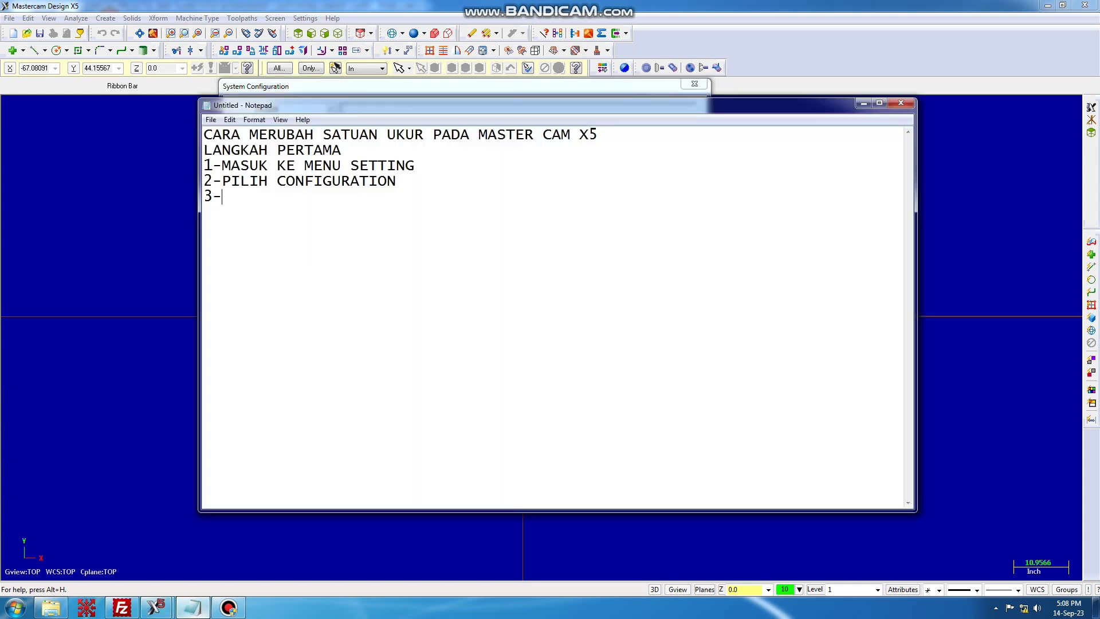
{"action": "type", "text": "PILIH ANA"}
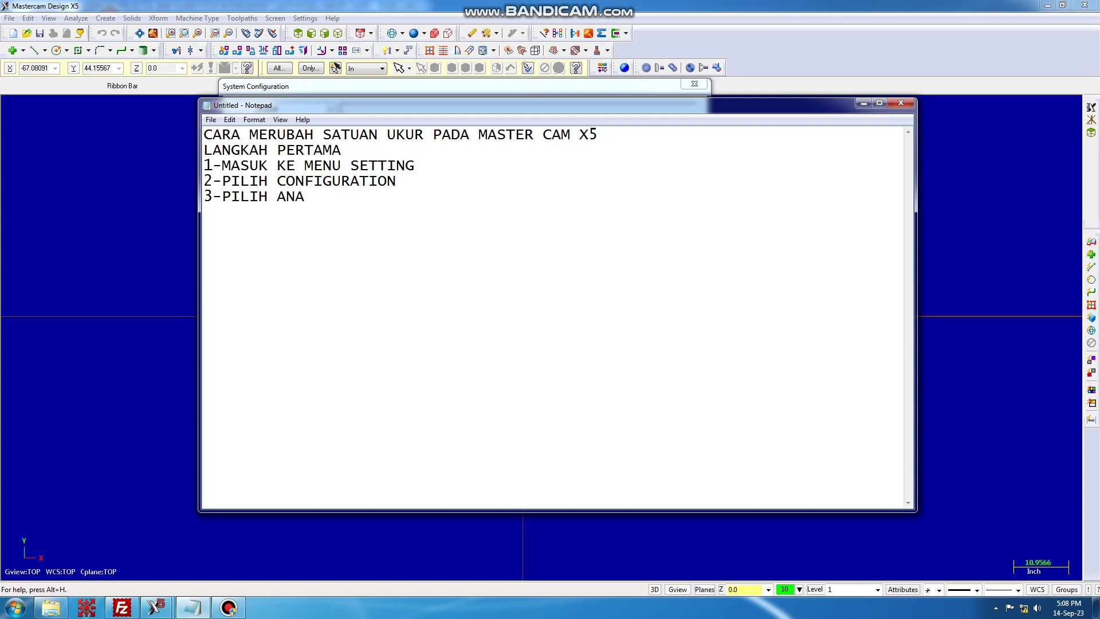
{"action": "type", "text": "LY"}
{"action": "type", "text": "ZE "}
Add the fourth instruction to the note as "4-PILIH FOR ANALAYZE DISTANCE"
{"action": "type", "text": "4"}
{"action": "type", "text": "-"}
{"action": "type", "text": "PILIH"}
{"action": "type", "text": " FOR"}
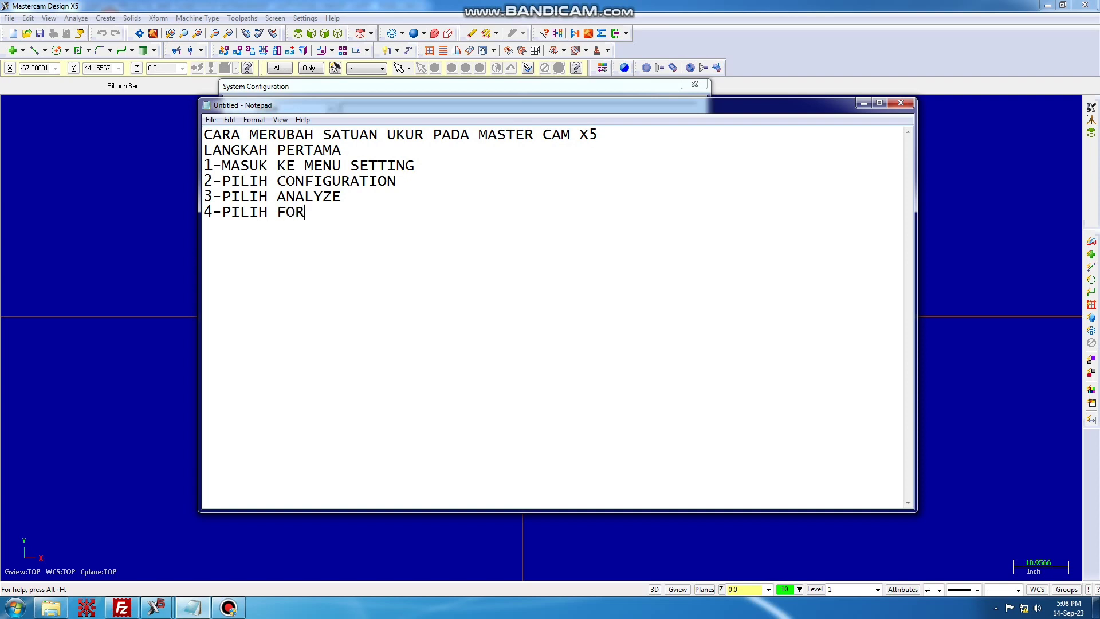
{"action": "type", "text": " ANALAYZE DISTANCE"}
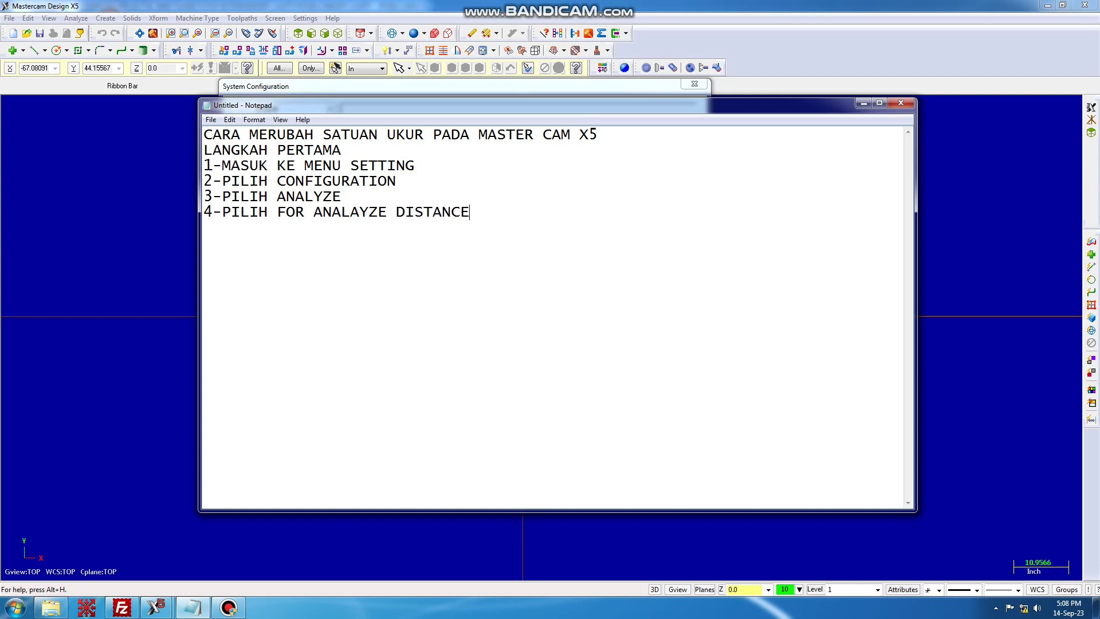
Switch to Mastercam and set the units for analyze distance to Millimeters
{"action": "key", "text": "alt+Tab"}
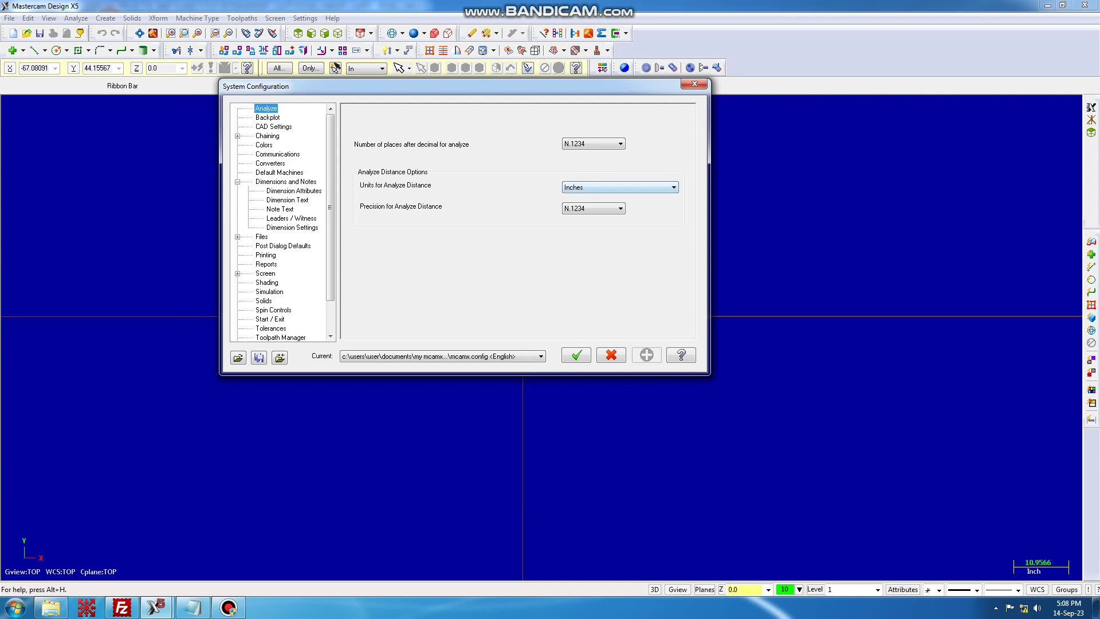
{"action": "left_click", "coordinate": [618, 188]}
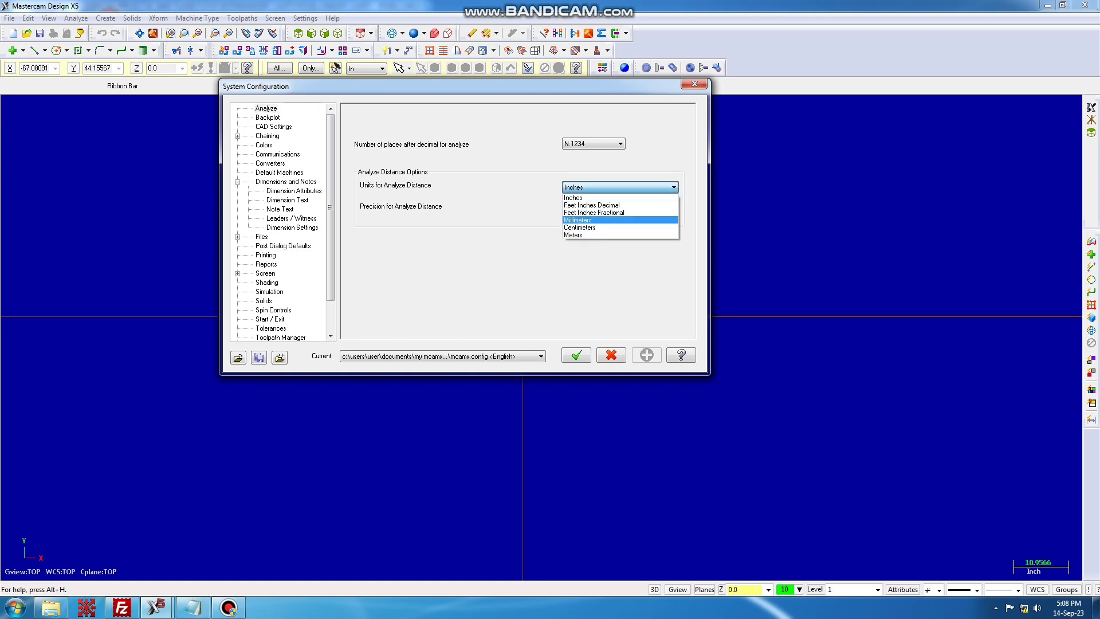
{"action": "left_click", "coordinate": [591, 220]}
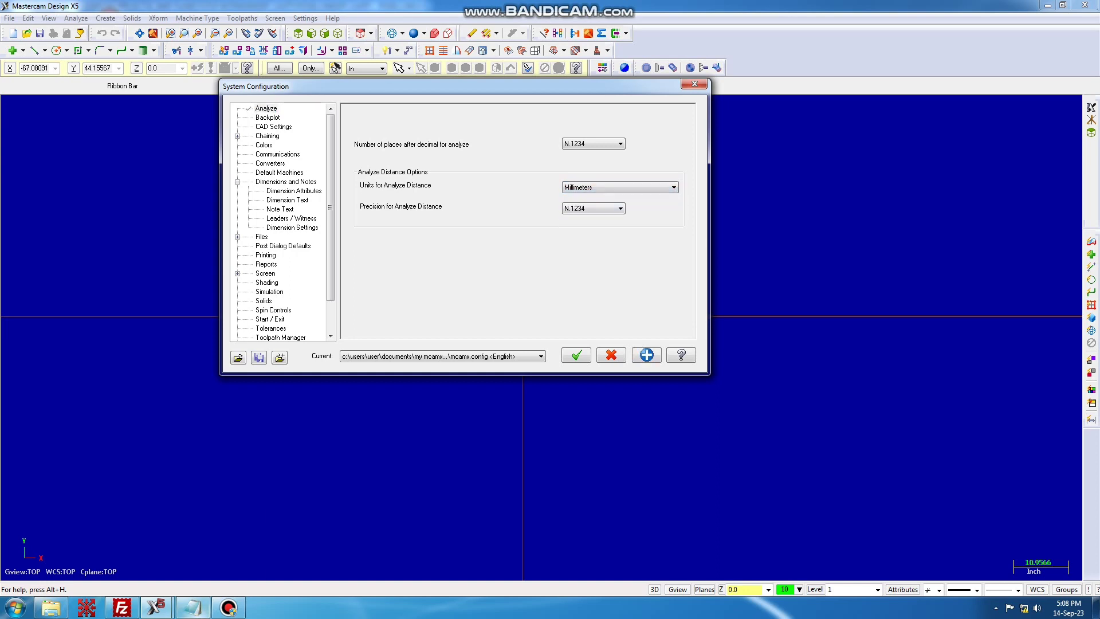
Return to Notepad and append "(RUBAH KE SATUAN mm)" to the fourth instruction
{"action": "left_click", "coordinate": [192, 607]}
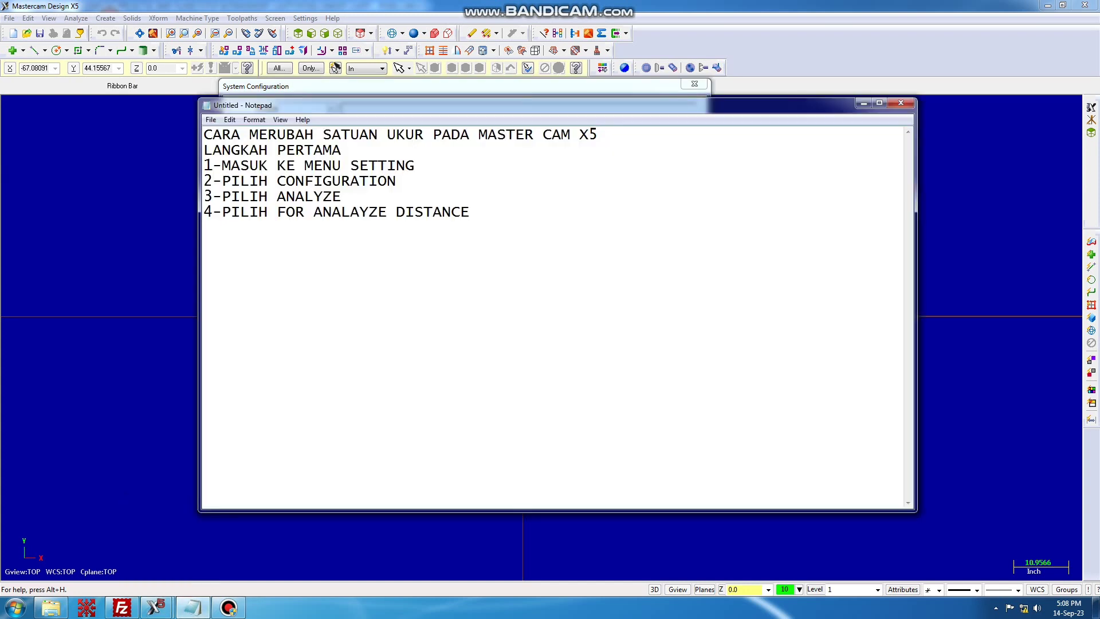
{"action": "type", "text": "(RUBAH KE SATUA"}
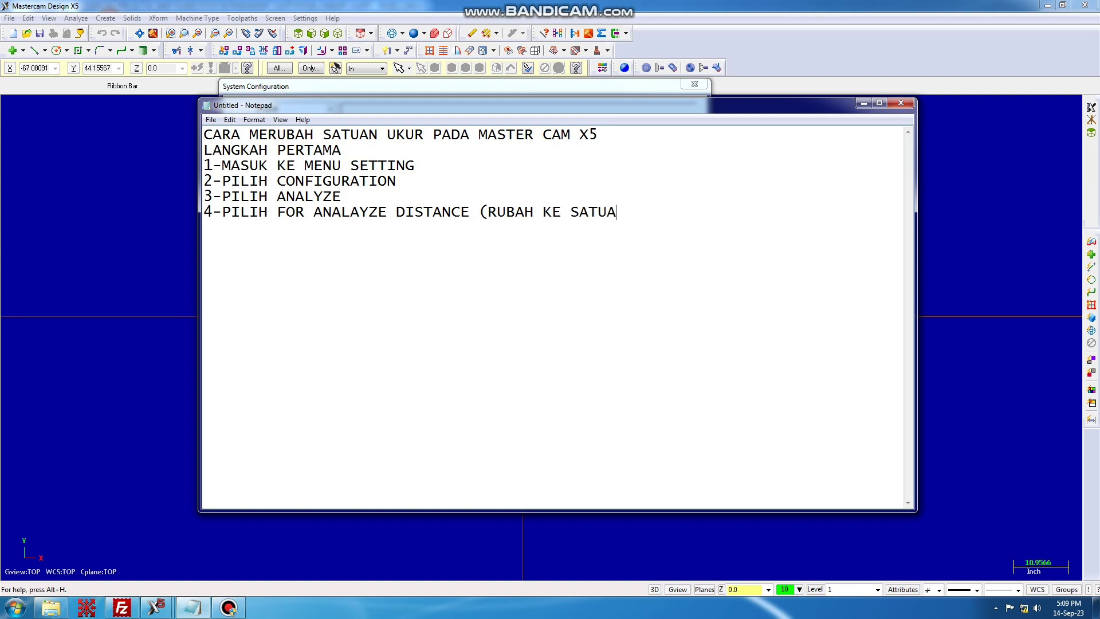
{"action": "type", "text": "N mm"}
{"action": "type", "text": ") "}
Add the fifth instruction to the note as "5-pilih bagiann current"
{"action": "type", "text": "5"}
{"action": "type", "text": "-"}
{"action": "type", "text": "pilih "}
{"action": "type", "text": "bagianb"}
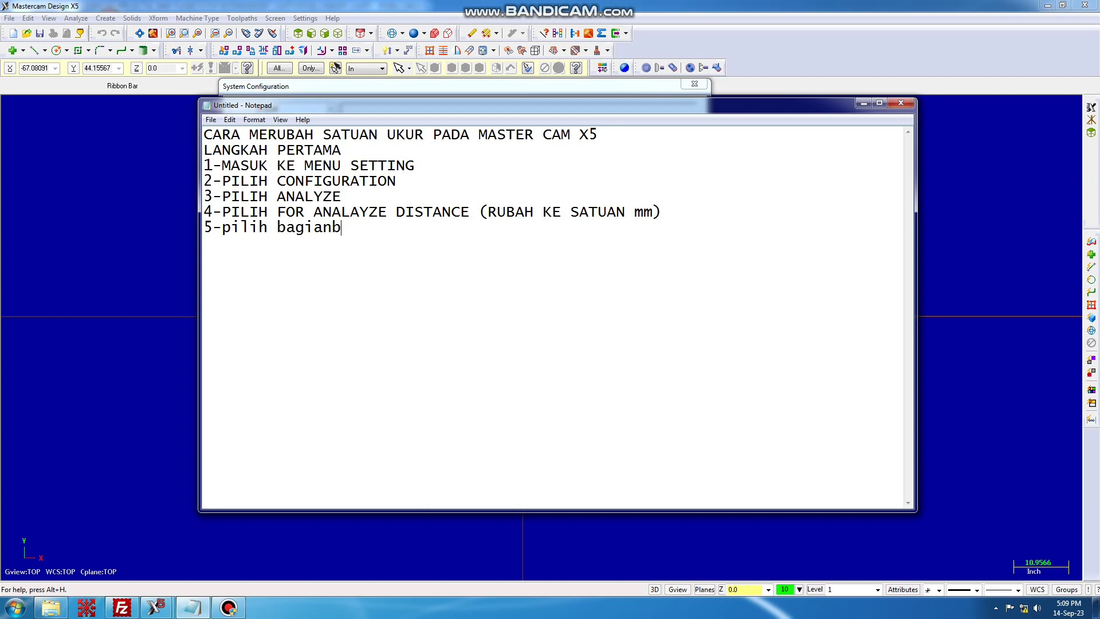
{"action": "key", "text": "BackSpace"}
{"action": "type", "text": "n current"}
In Mastercam, change the current configuration to the Metric startup file mcamxm.config and choose Millimeters for the analyze distance units
{"action": "key", "text": "alt+Tab"}
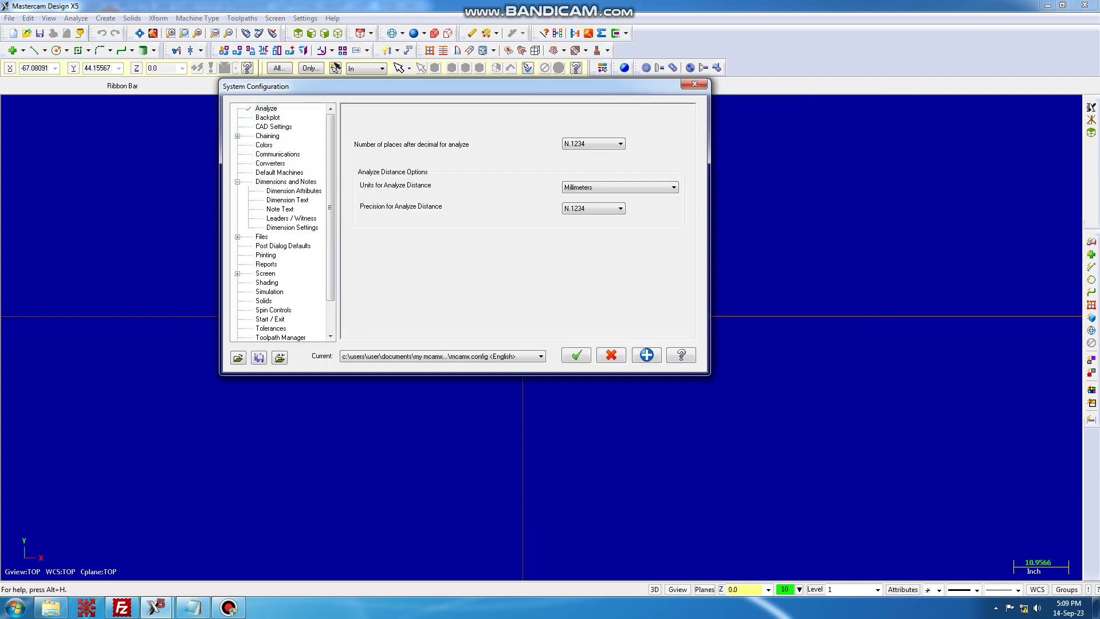
{"action": "left_click", "coordinate": [486, 356]}
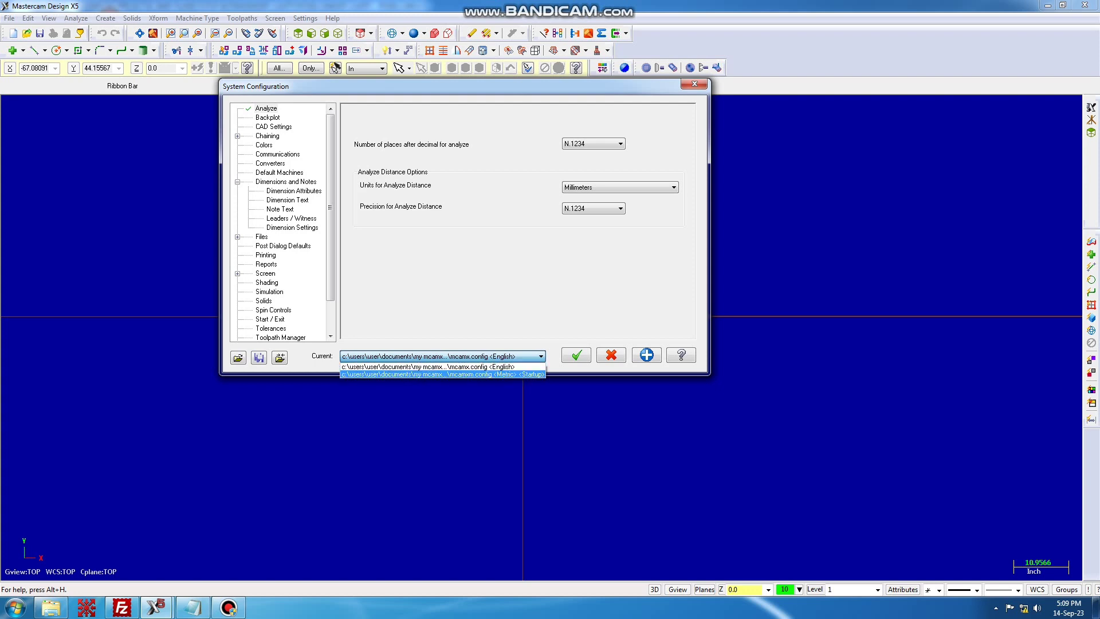
{"action": "key", "text": "Return"}
{"action": "left_click", "coordinate": [620, 187]}
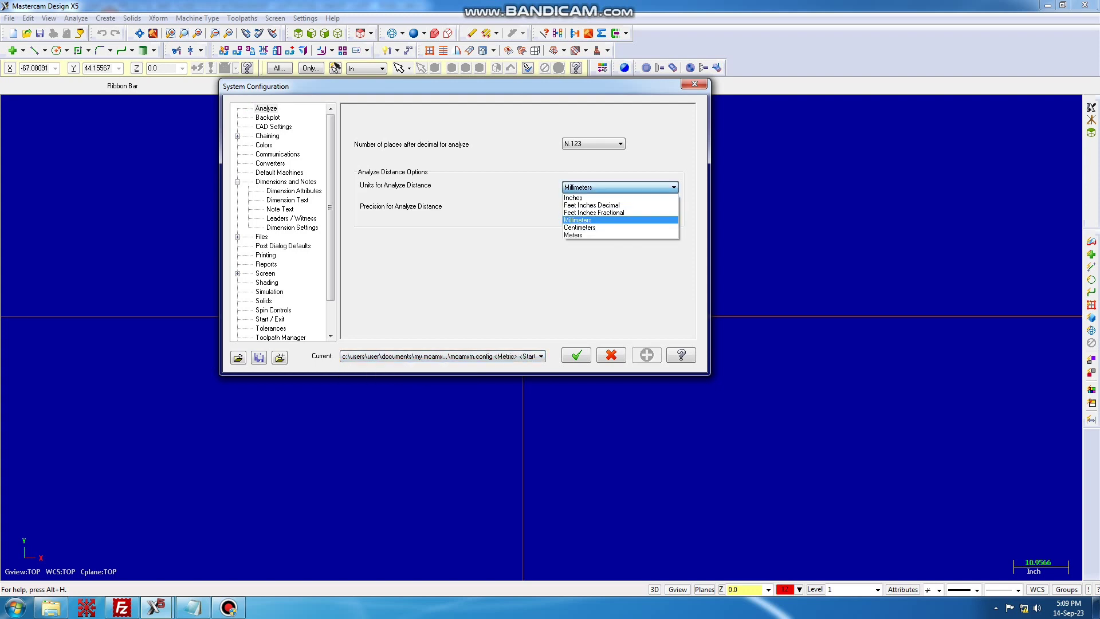
{"action": "left_click", "coordinate": [595, 220]}
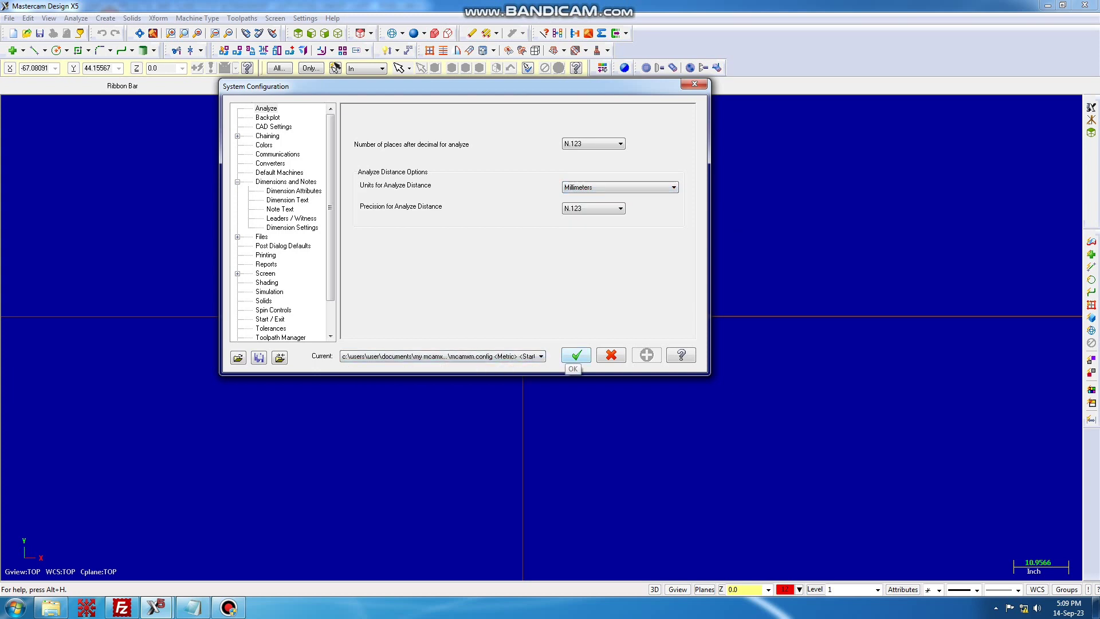
Return to Notepad and append "(PILIH FILE METRIC)" to the fifth instruction
{"action": "left_click", "coordinate": [192, 607]}
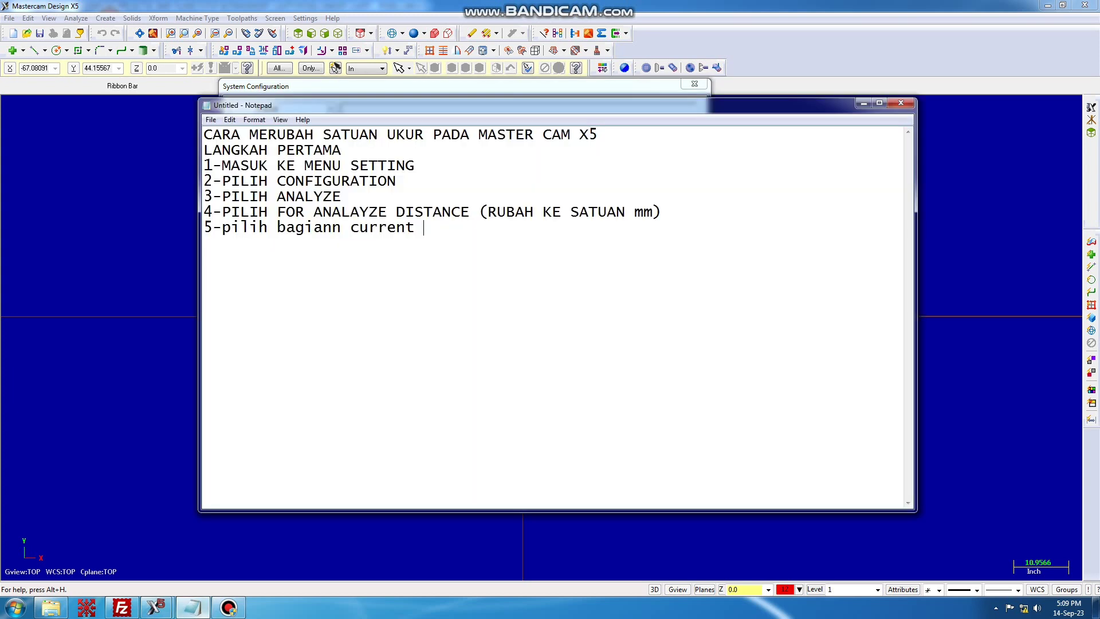
{"action": "type", "text": "(PILIH FILE"}
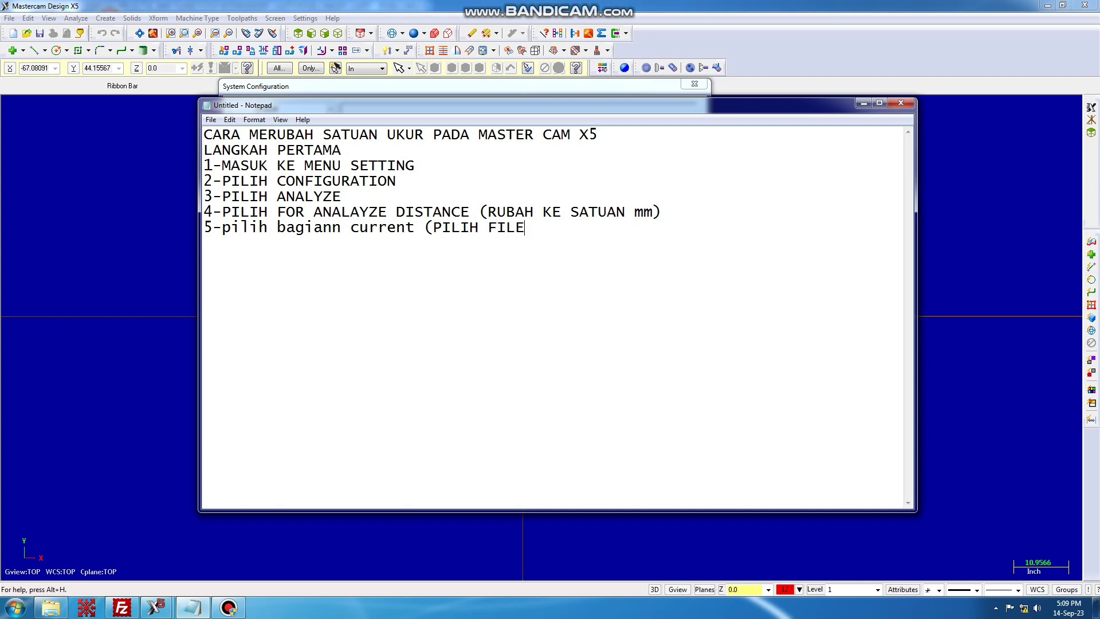
{"action": "type", "text": " METRIC)"}
Switch back to Mastercam and accept the metric system configuration
{"action": "left_click", "coordinate": [193, 608]}
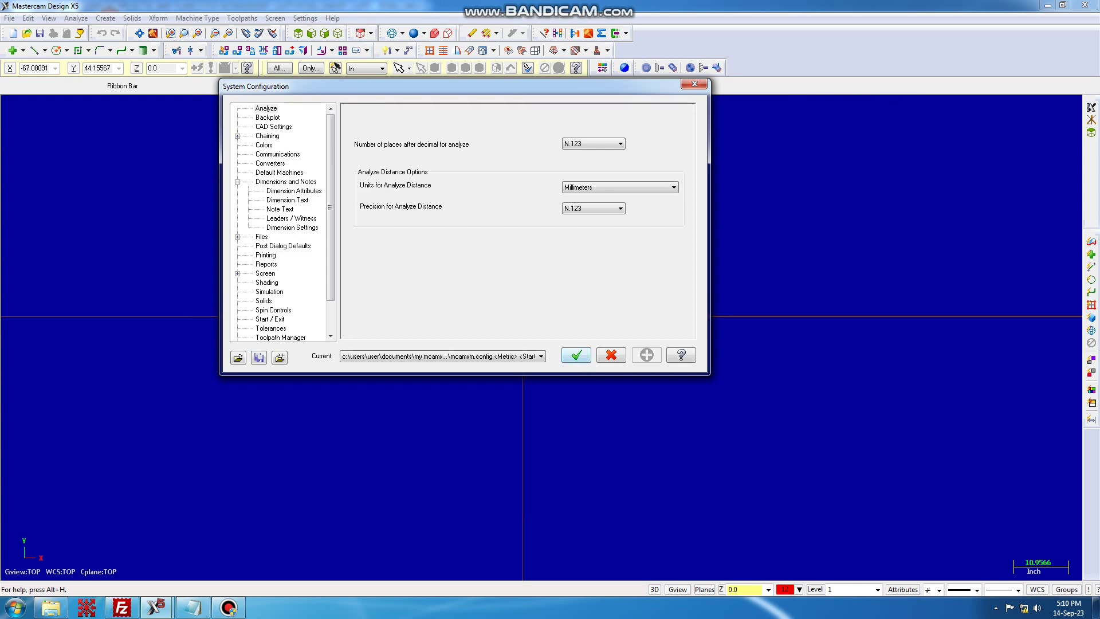
{"action": "left_click", "coordinate": [584, 361]}
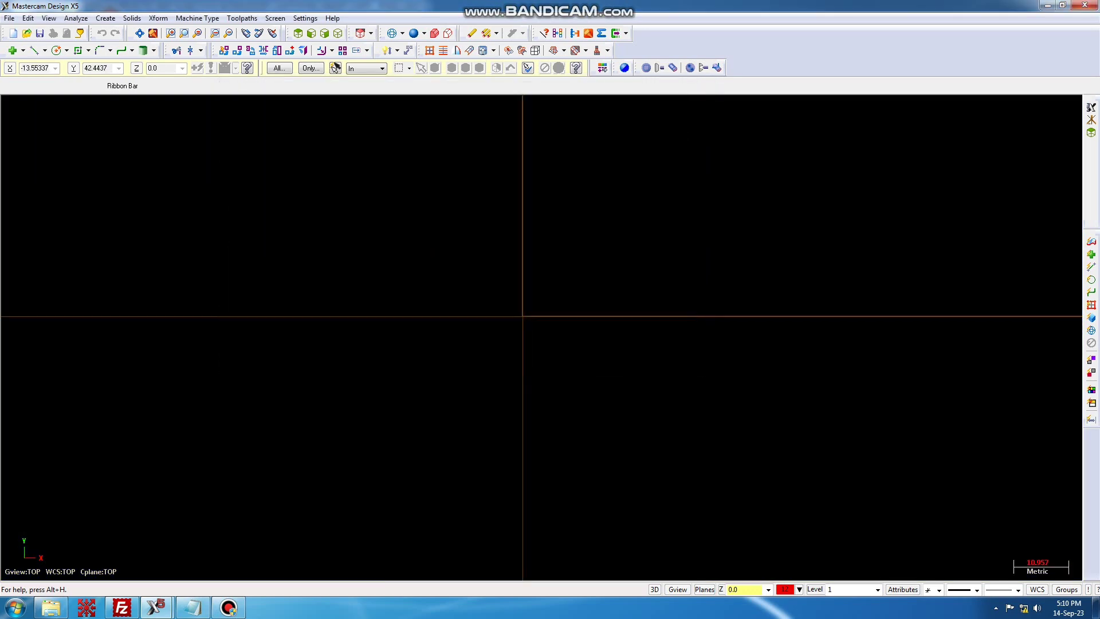
Add the lines "6-KLIK OK" and "SELESAI" to the Notepad note, and return to Mastercam
{"action": "left_click", "coordinate": [193, 607]}
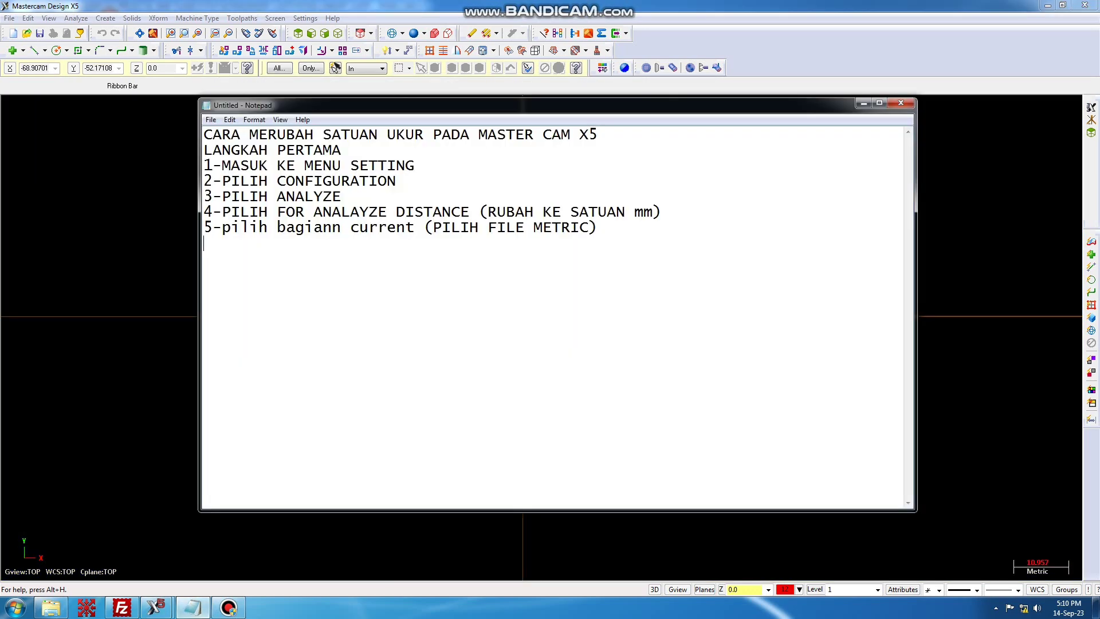
{"action": "type", "text": "6-KLIK"}
{"action": "type", "text": "OK SELESAI"}
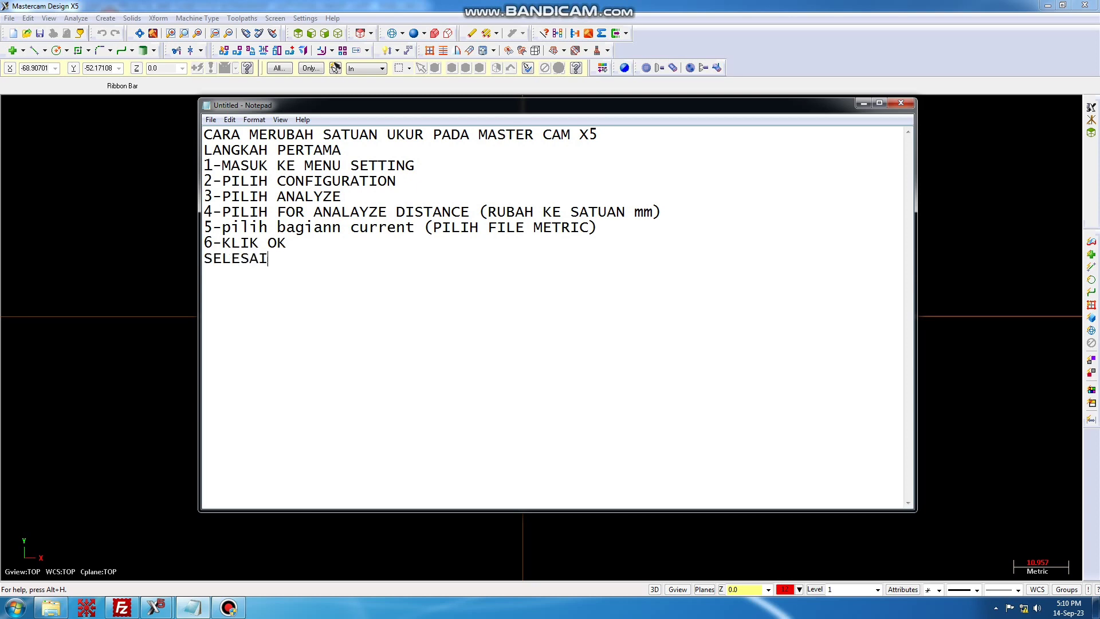
{"action": "left_click", "coordinate": [193, 607]}
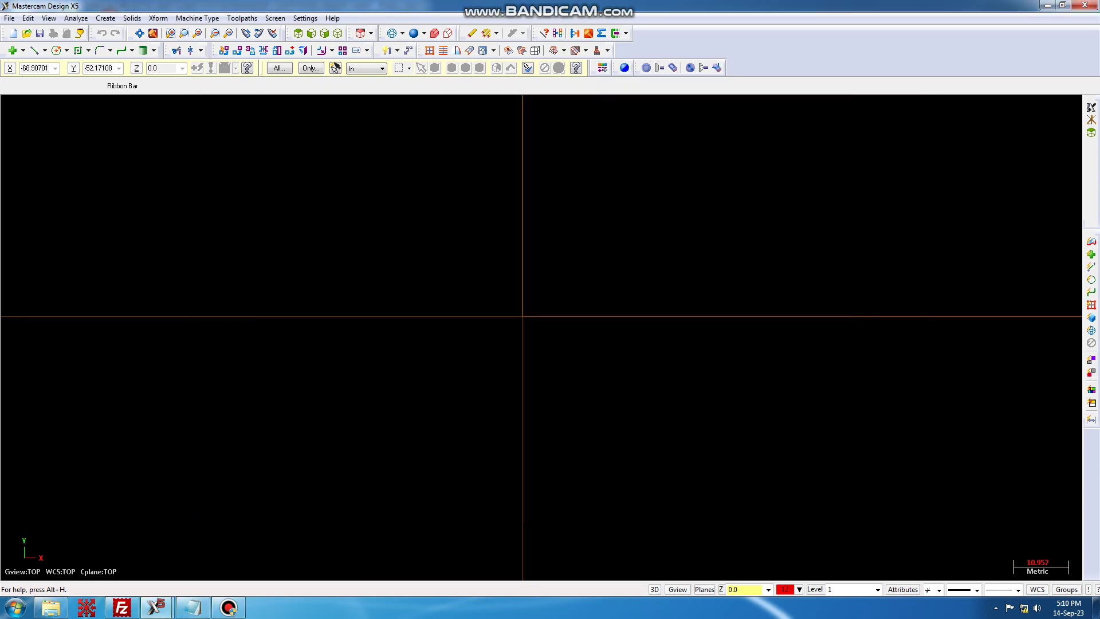